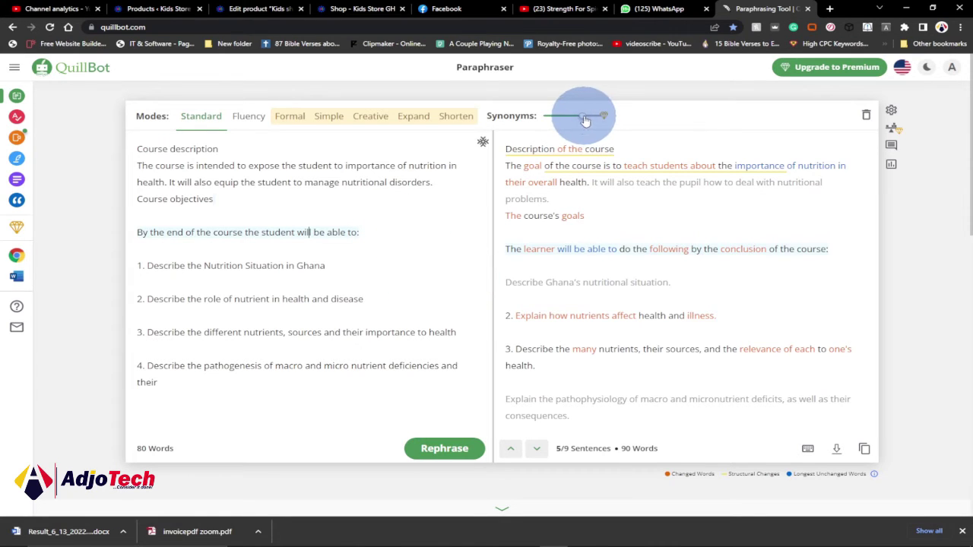
Drag the Synonyms slider lower and re-paraphrase the course description with Ctrl+Enter
mouse_move(585, 120)
mouse_down()
mouse_move(573, 122)
mouse_move(612, 142)
mouse_up()
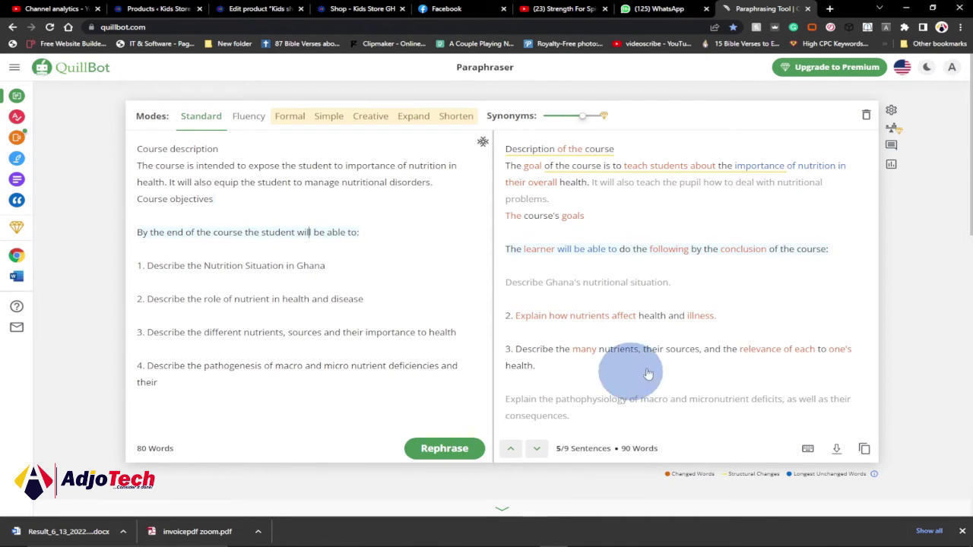
scroll(560, 291, down, 4)
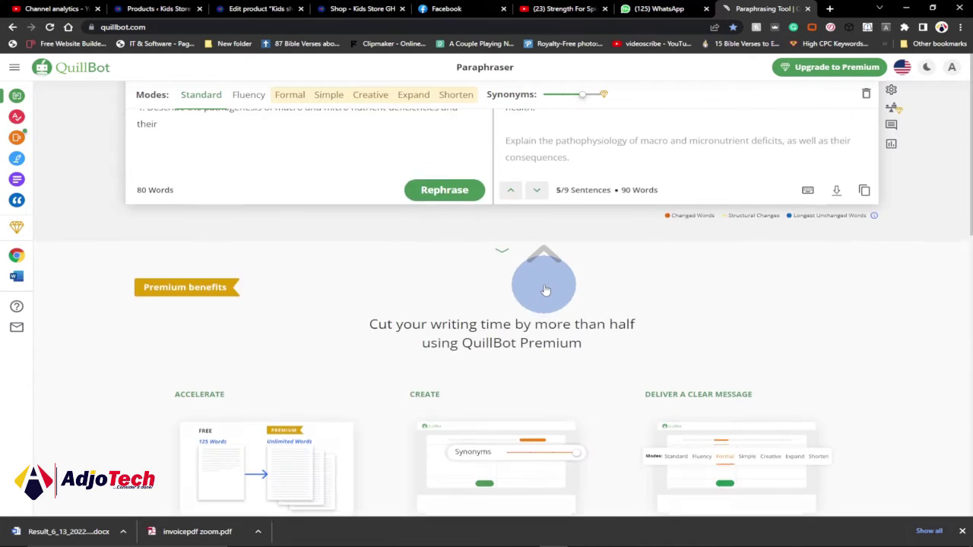
scroll(545, 289, up, 3)
scroll(545, 289, up, 1)
key(ctrl+Return)
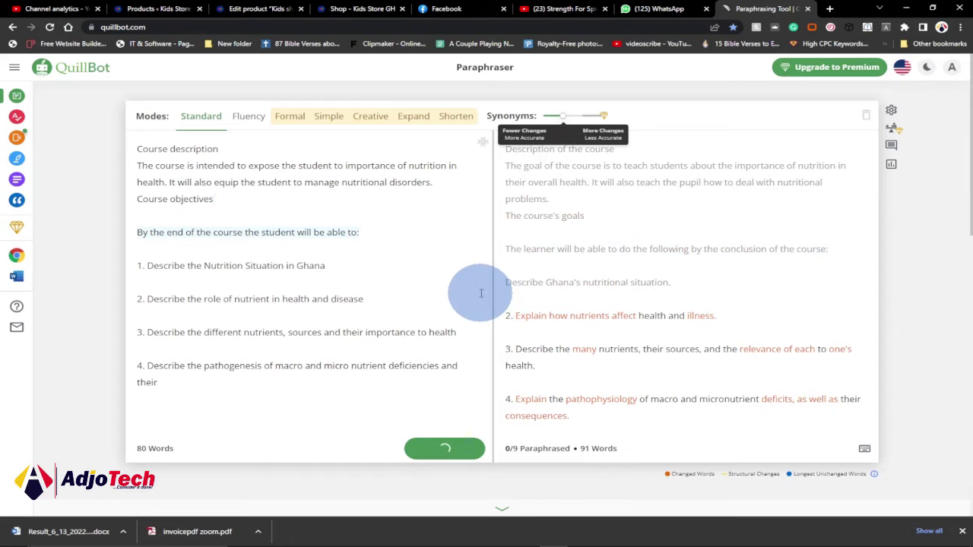
Reload the page to clear the Paraphraser and expand the left writing-tools sidebar
click(48, 27)
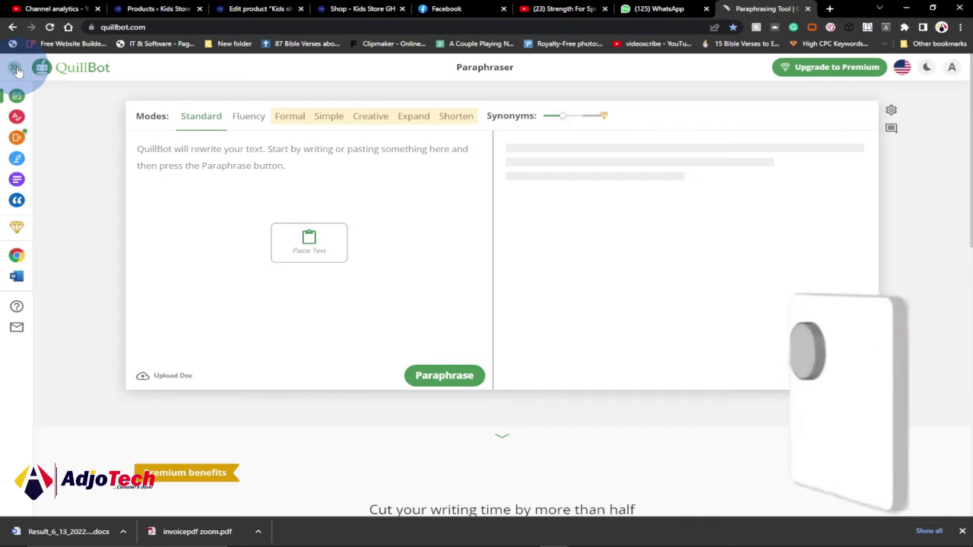
click(17, 70)
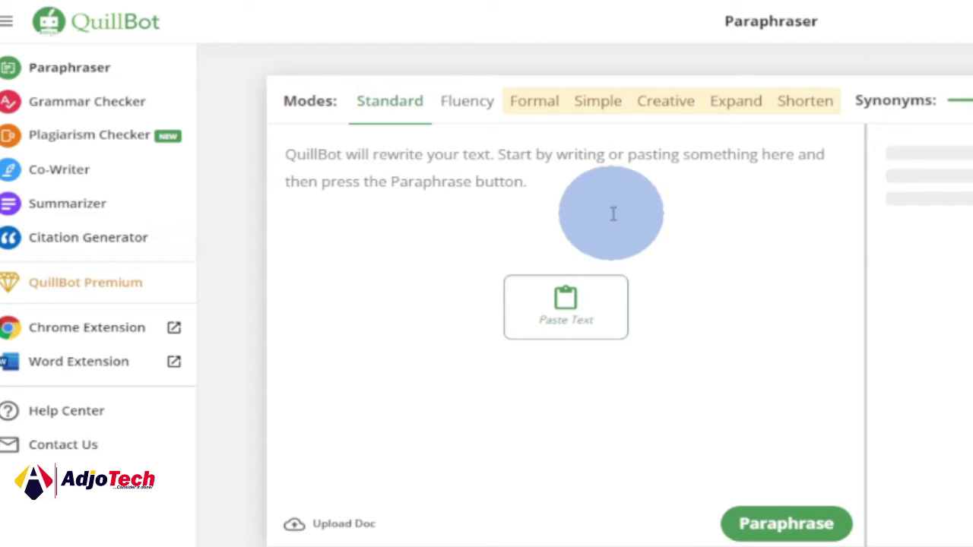
click(545, 178)
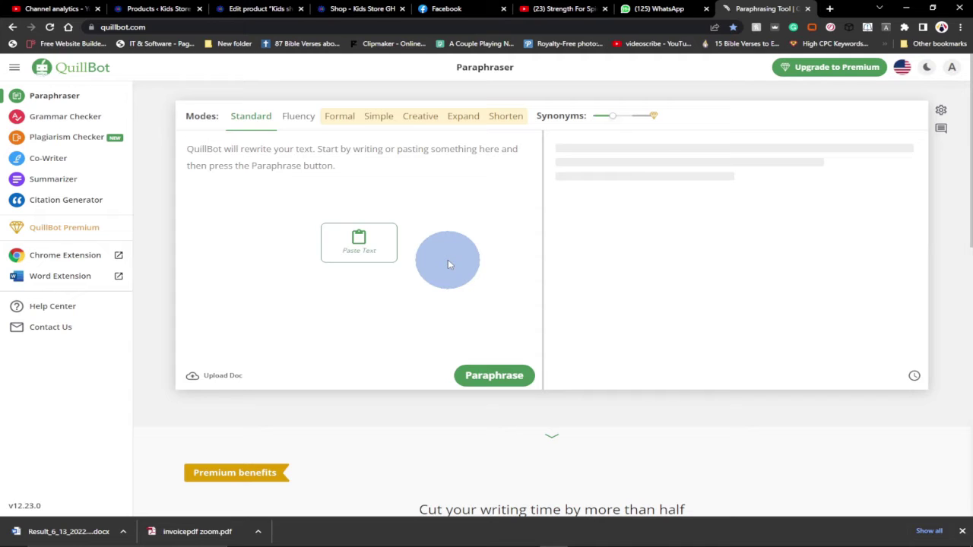
Copy the Word course description through objective 4 and return to QuillBot in Chrome
click(963, 533)
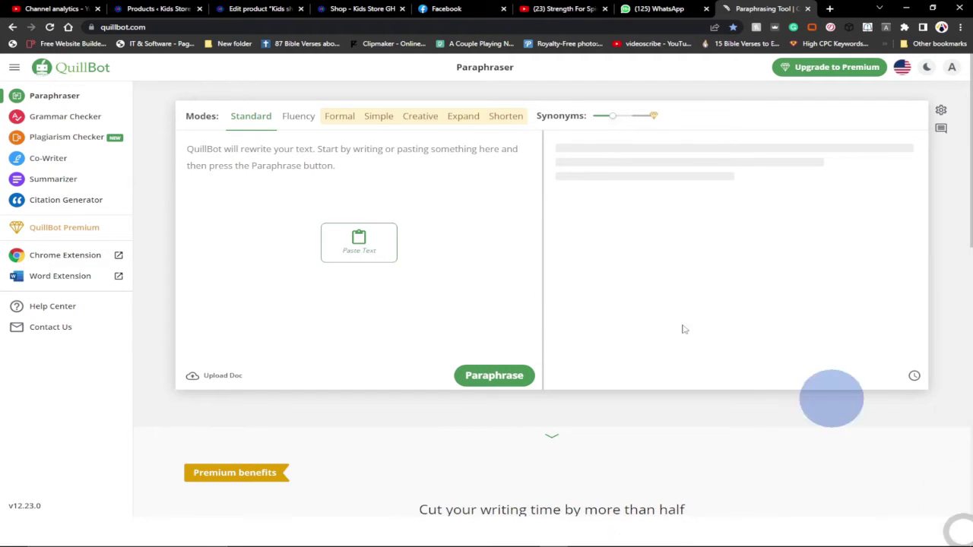
click(695, 538)
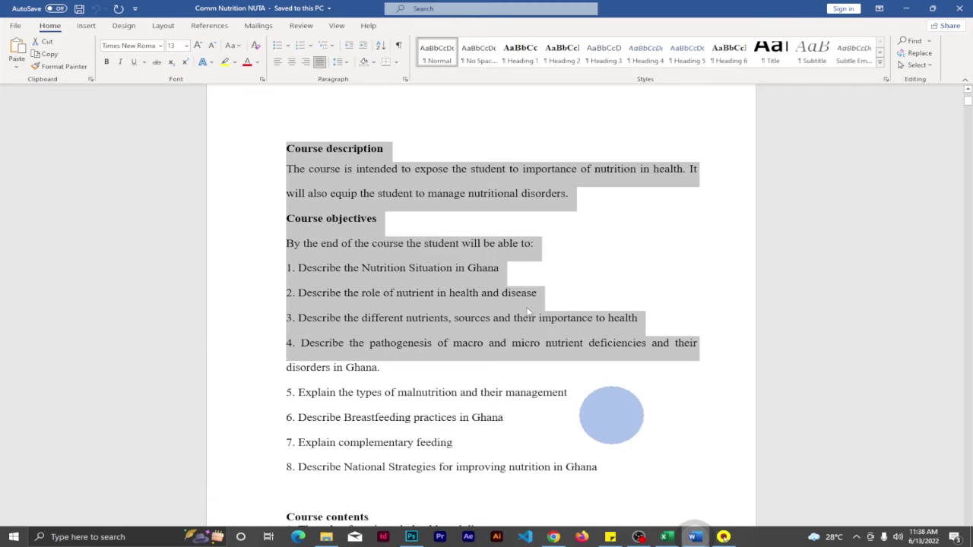
click(385, 277)
drag(293, 144, 417, 363)
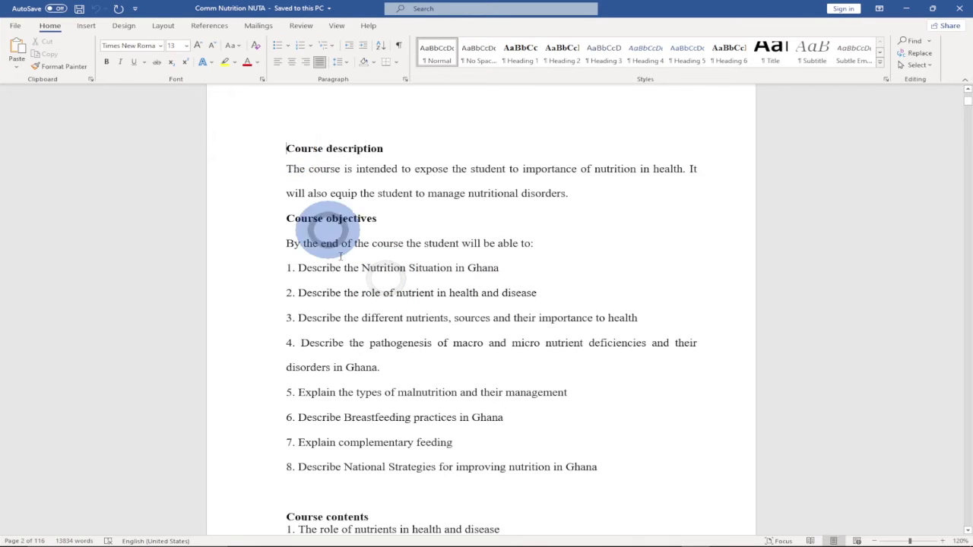
right_click(421, 293)
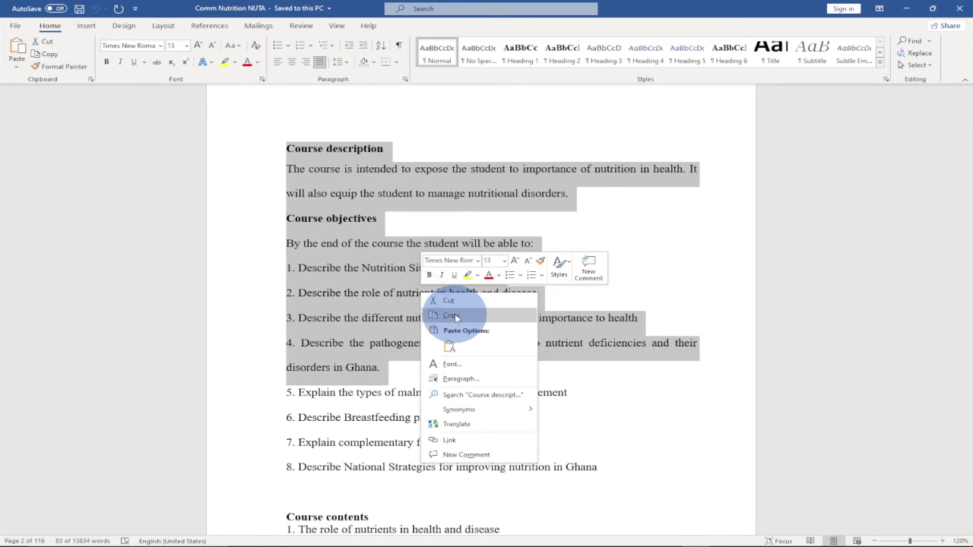
click(454, 314)
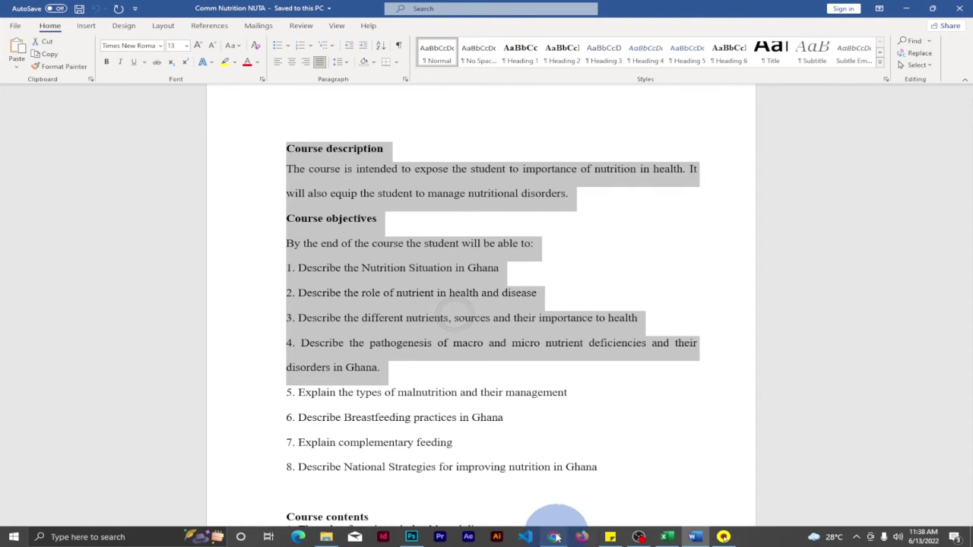
click(556, 537)
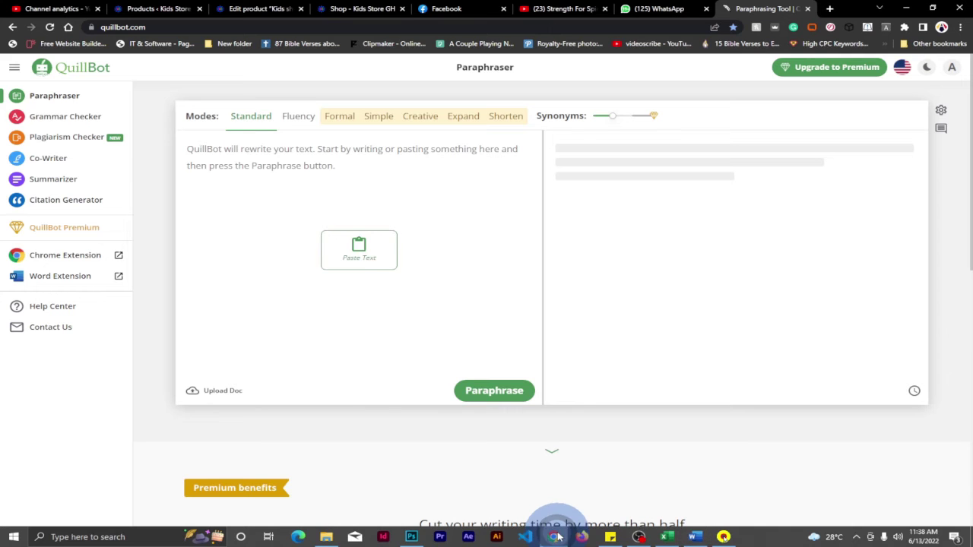
Paste the copied course description and four objectives into the Paraphraser input box
right_click(231, 165)
click(247, 240)
click(364, 242)
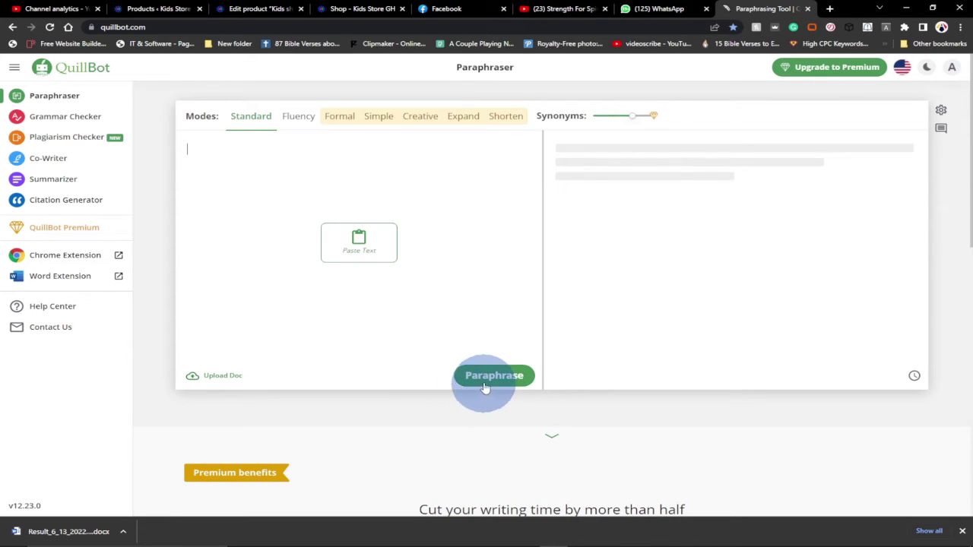
key(ctrl+v)
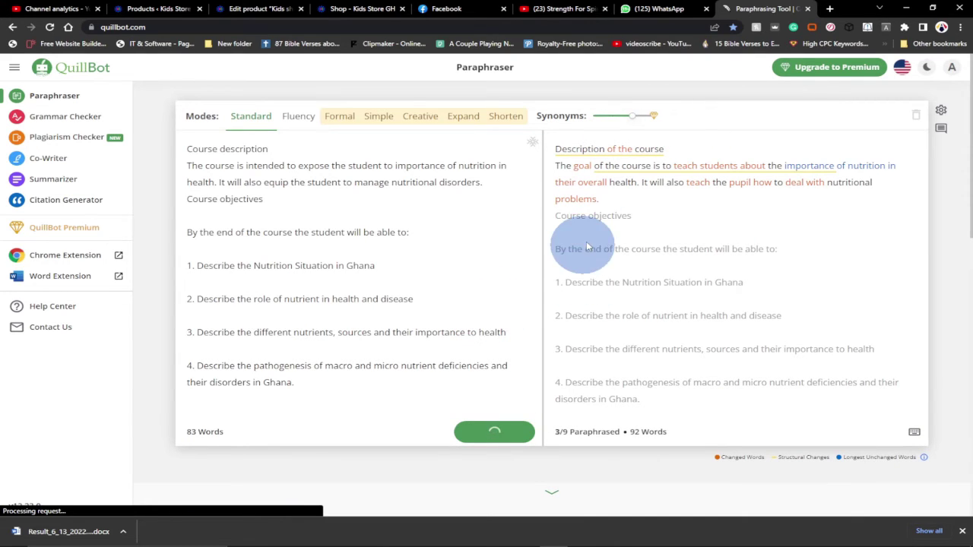
click(963, 531)
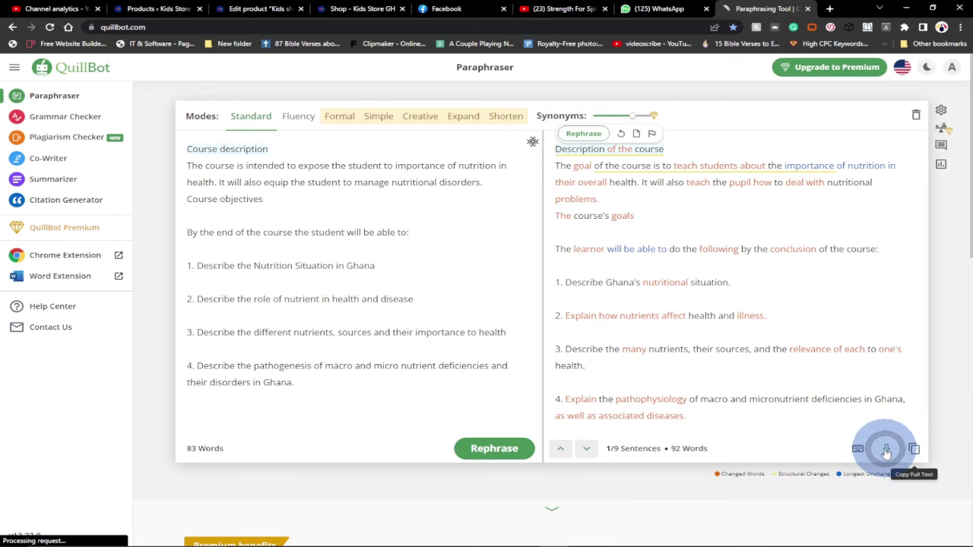
Close the sentence rephrase options over the Standard-mode output
click(195, 386)
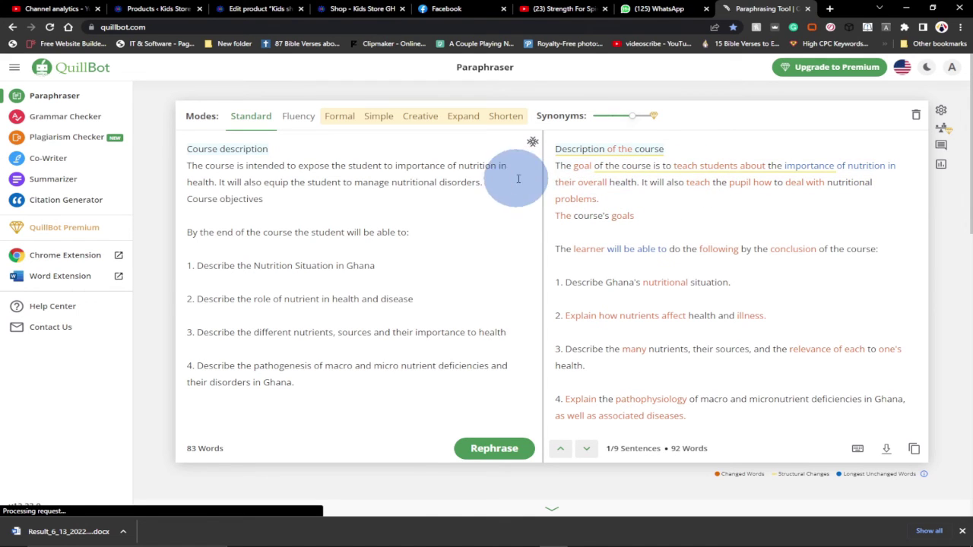
Switch the Paraphraser from Standard to Fluency mode
click(296, 123)
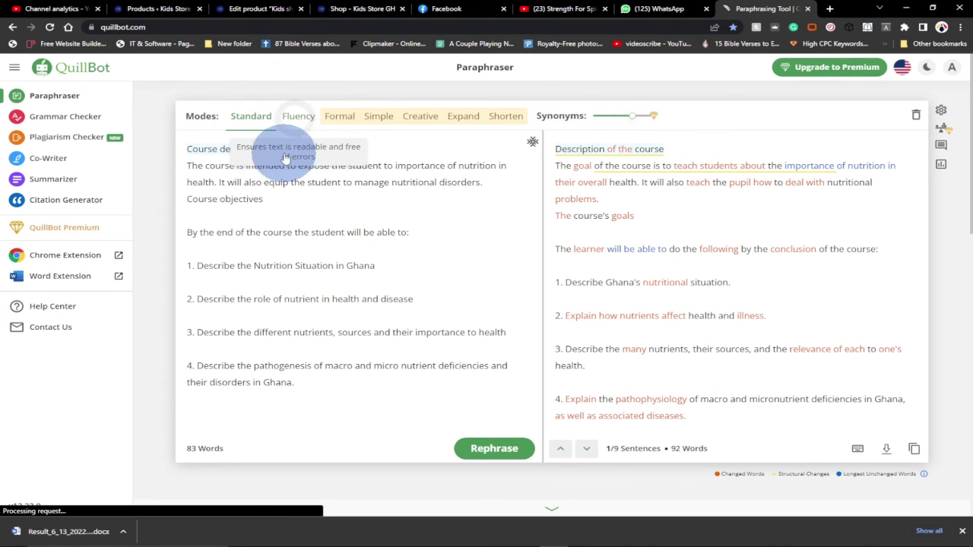